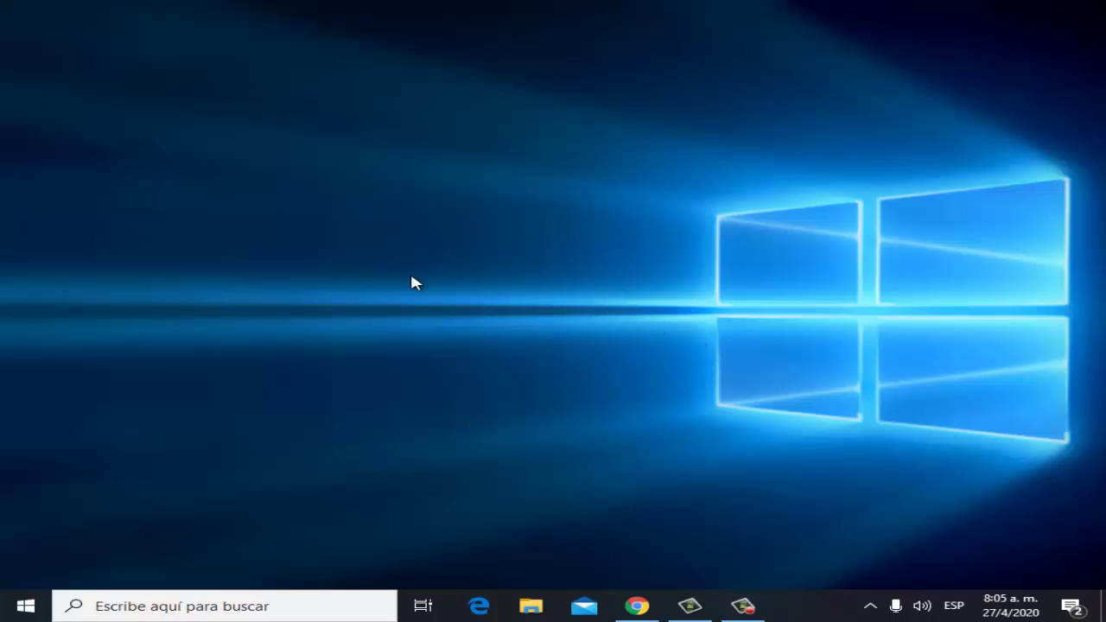
# Open File Explorer and go to the Archivos de programa (x86) folder on Disco local (C:).
pyautogui.click(531, 606)
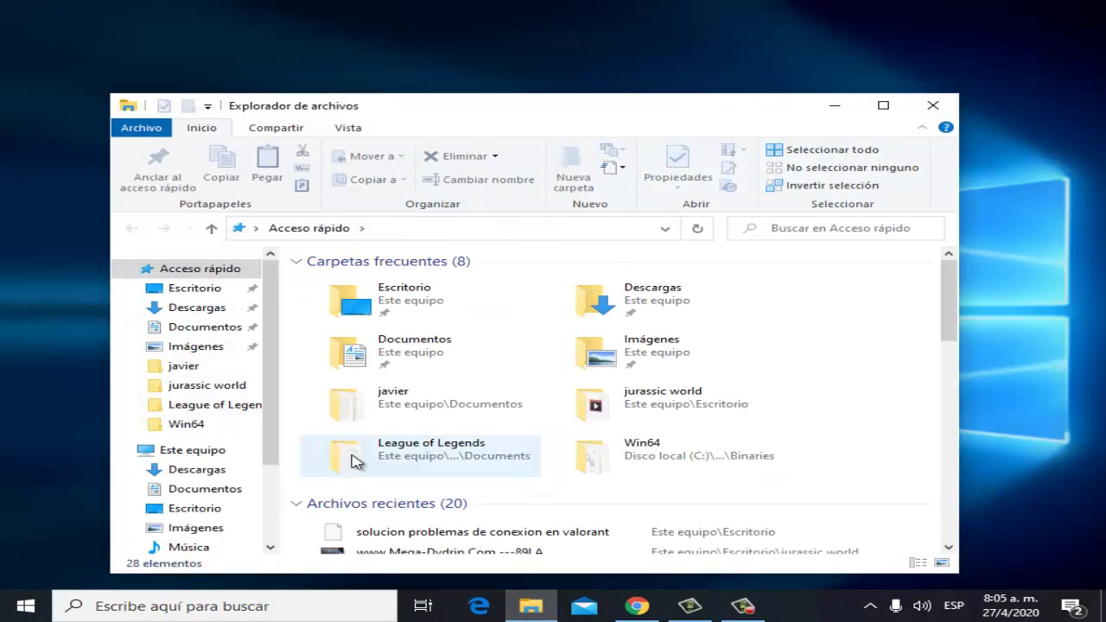
pyautogui.click(192, 453)
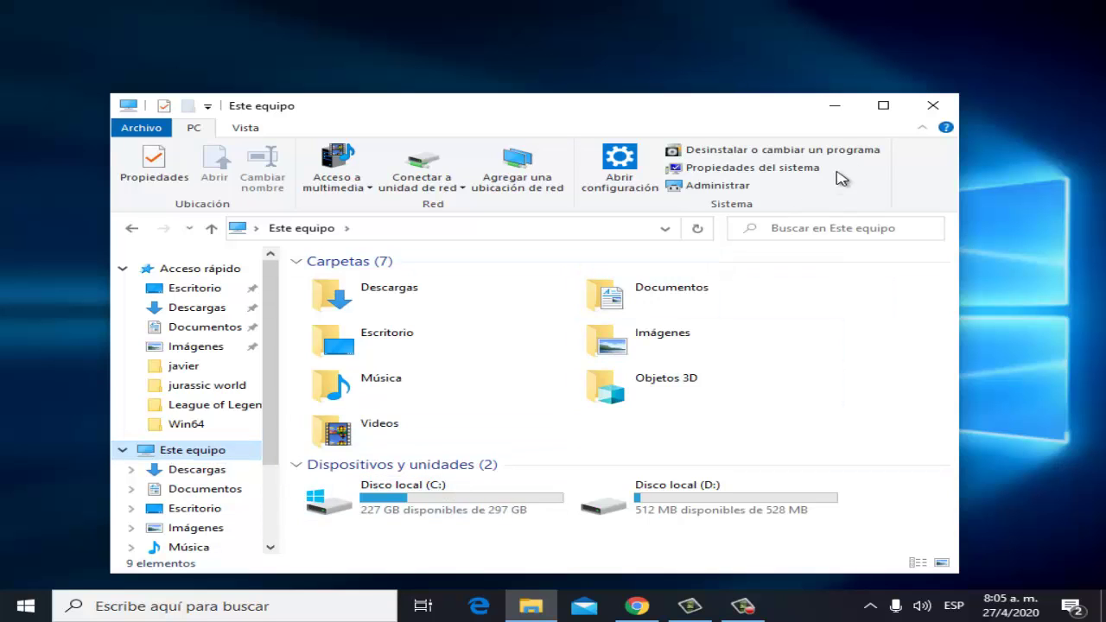
pyautogui.click(883, 106)
pyautogui.doubleClick(272, 365)
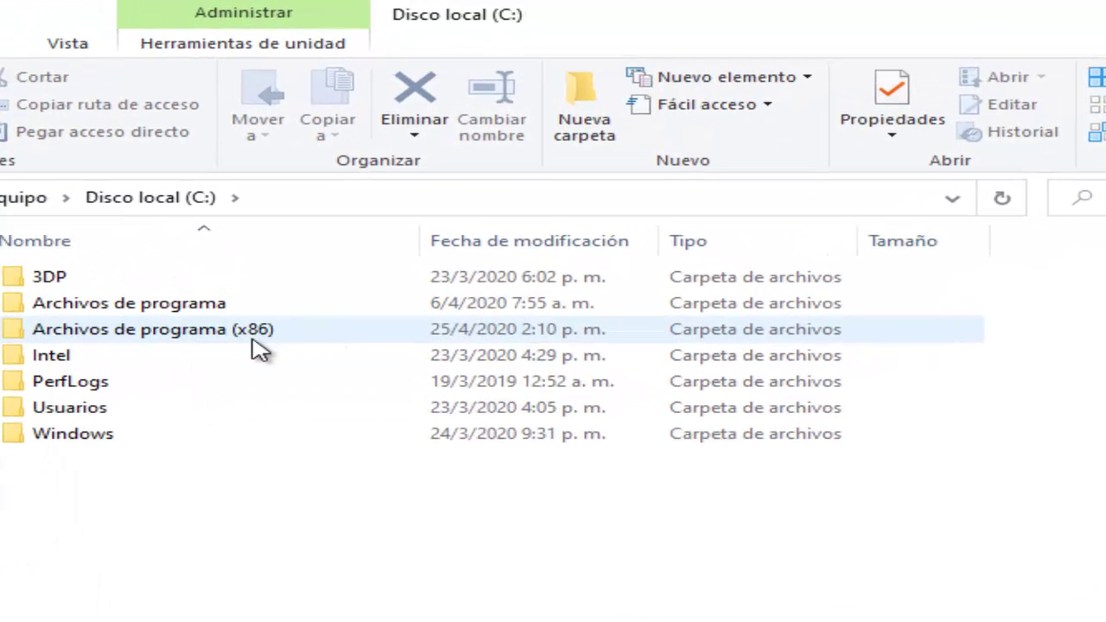
pyautogui.doubleClick(173, 333)
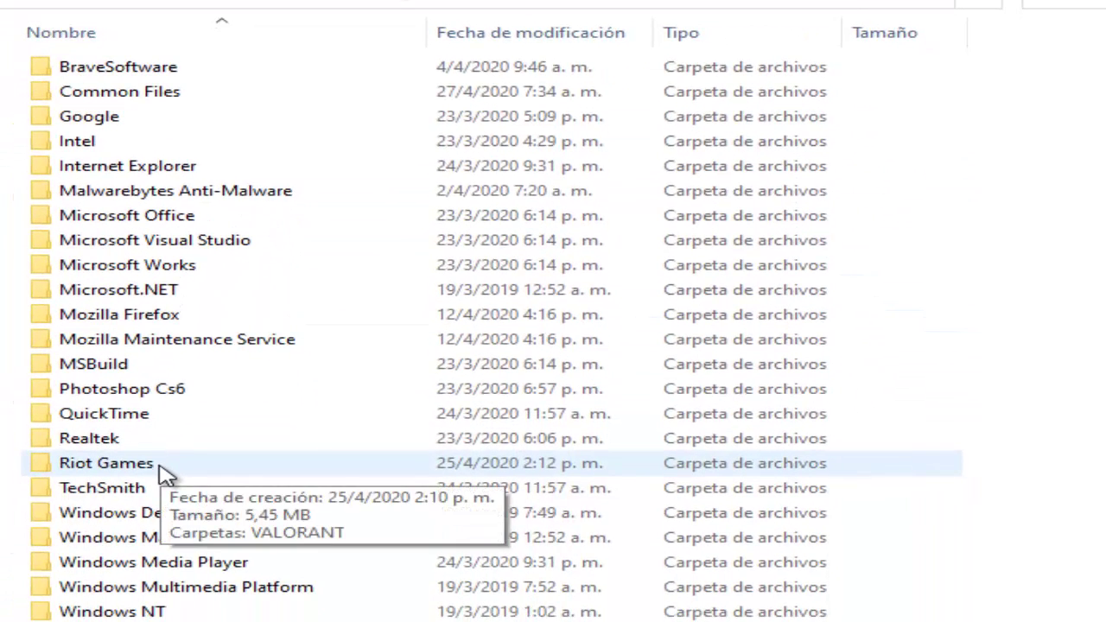
# Go to the game's Win64 folder through Riot Games, VALORANT, Live, Shooter Game and Binaries.
pyautogui.doubleClick(161, 541)
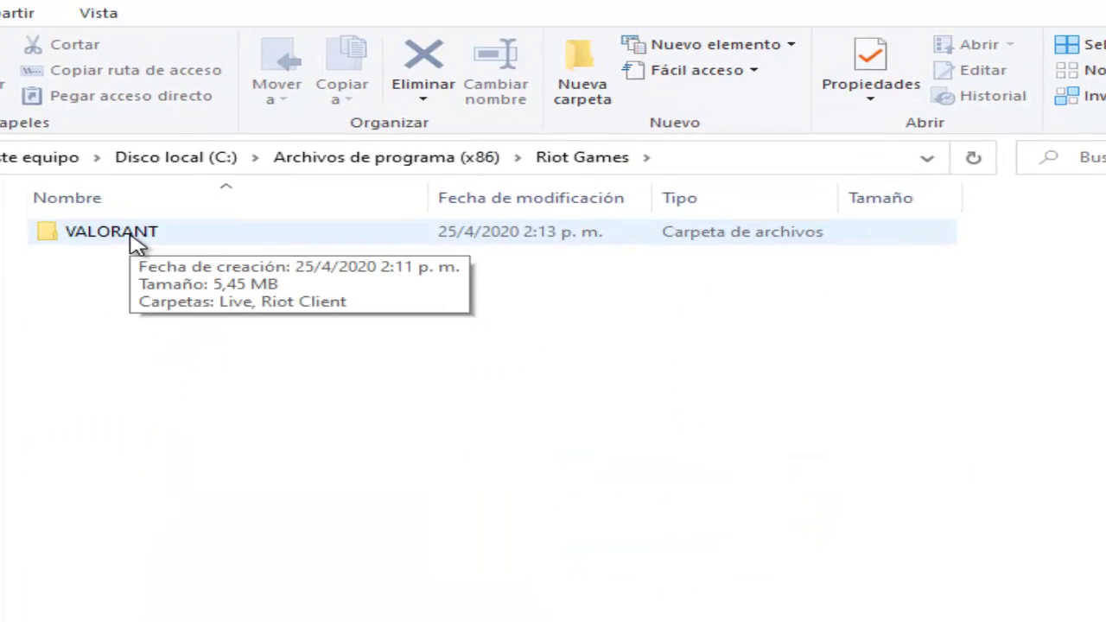
pyautogui.doubleClick(111, 231)
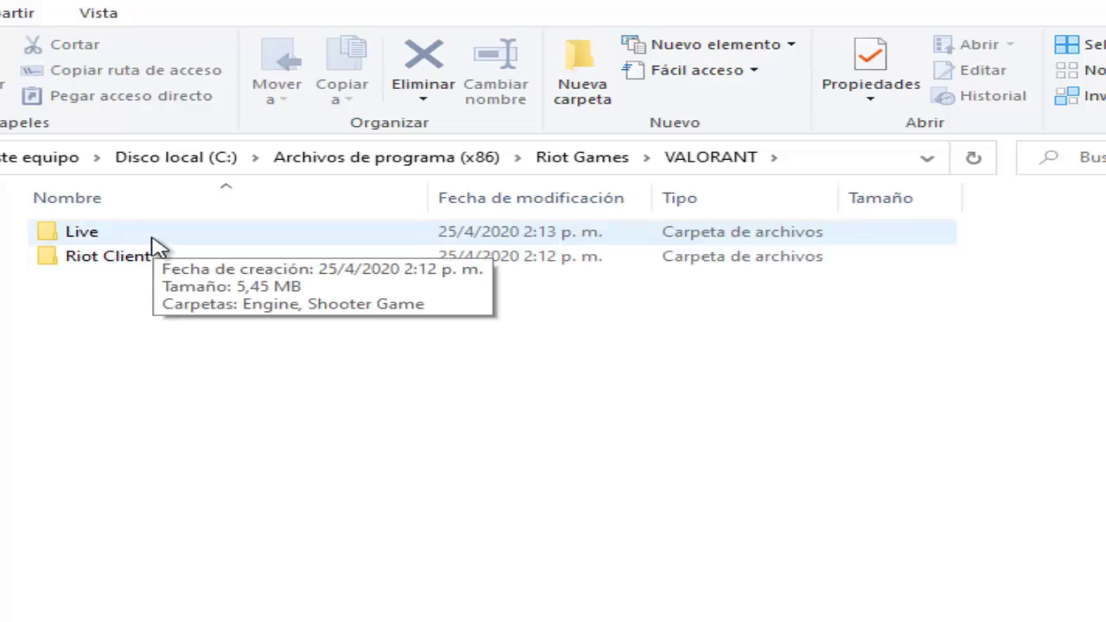
pyautogui.doubleClick(152, 237)
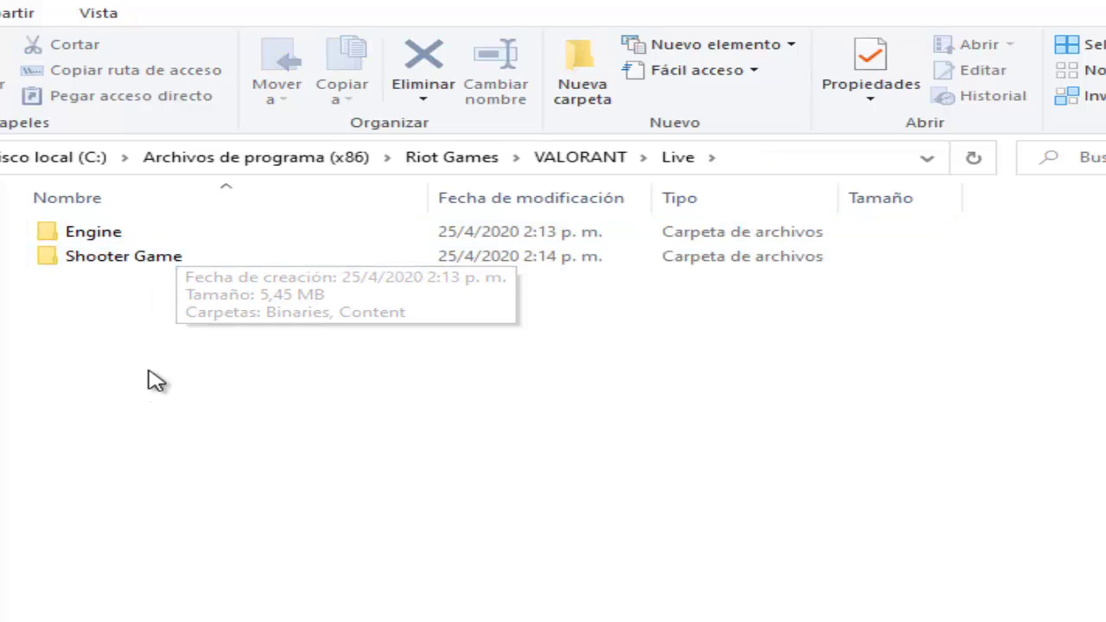
pyautogui.doubleClick(150, 264)
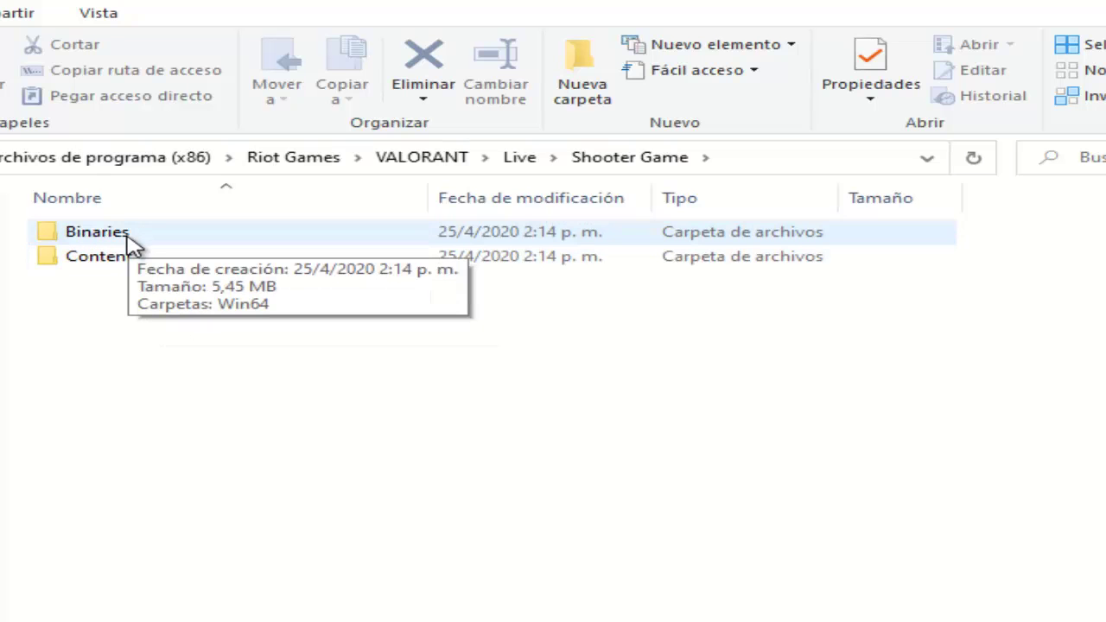
pyautogui.doubleClick(127, 238)
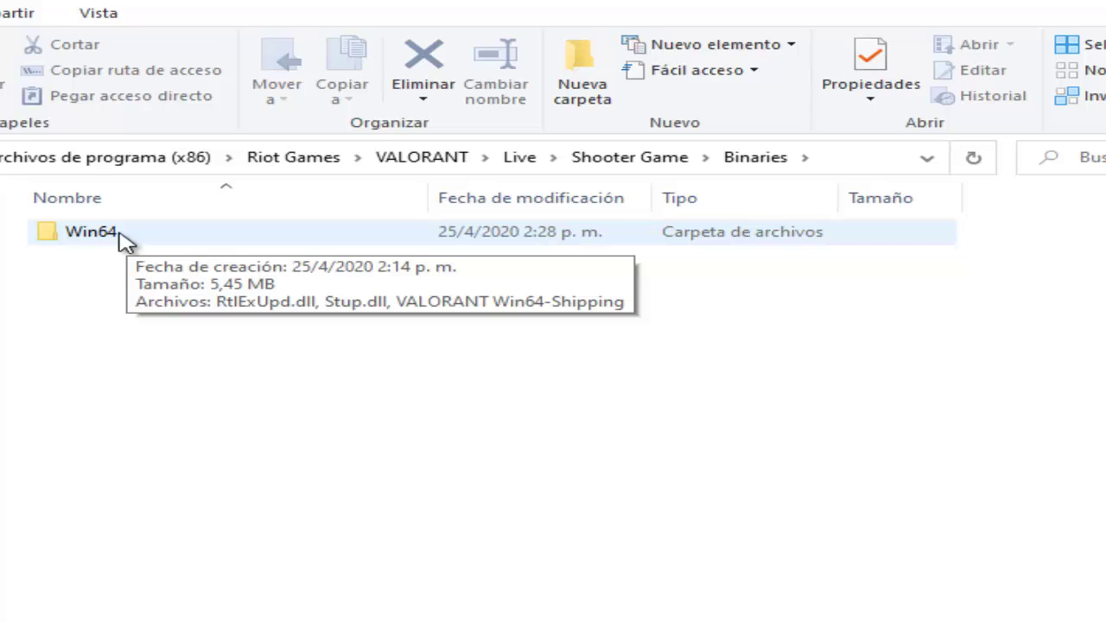
pyautogui.doubleClick(121, 239)
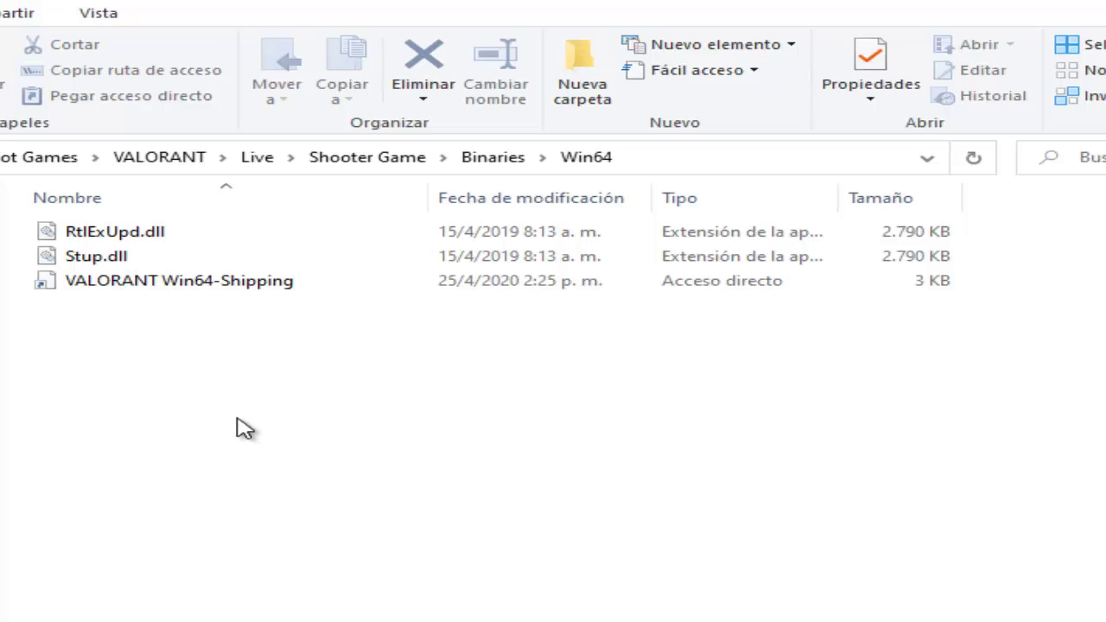
# Disable full-screen optimizations in the compatibility properties of VALORANT Win64-Shipping, apply the change and close File Explorer.
pyautogui.rightClick(231, 292)
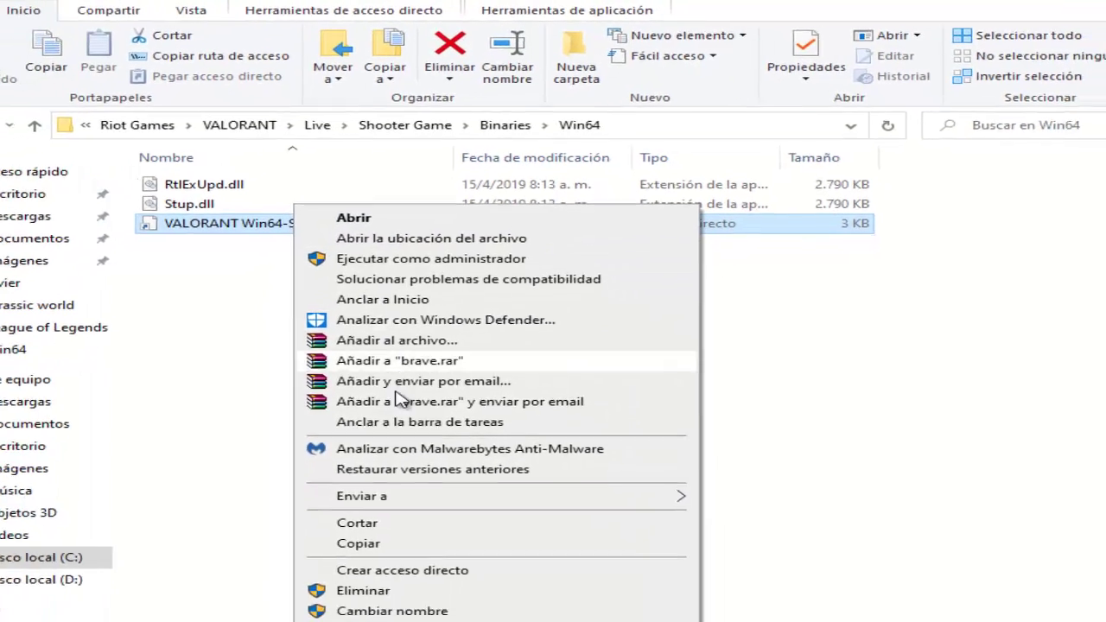
pyautogui.click(444, 586)
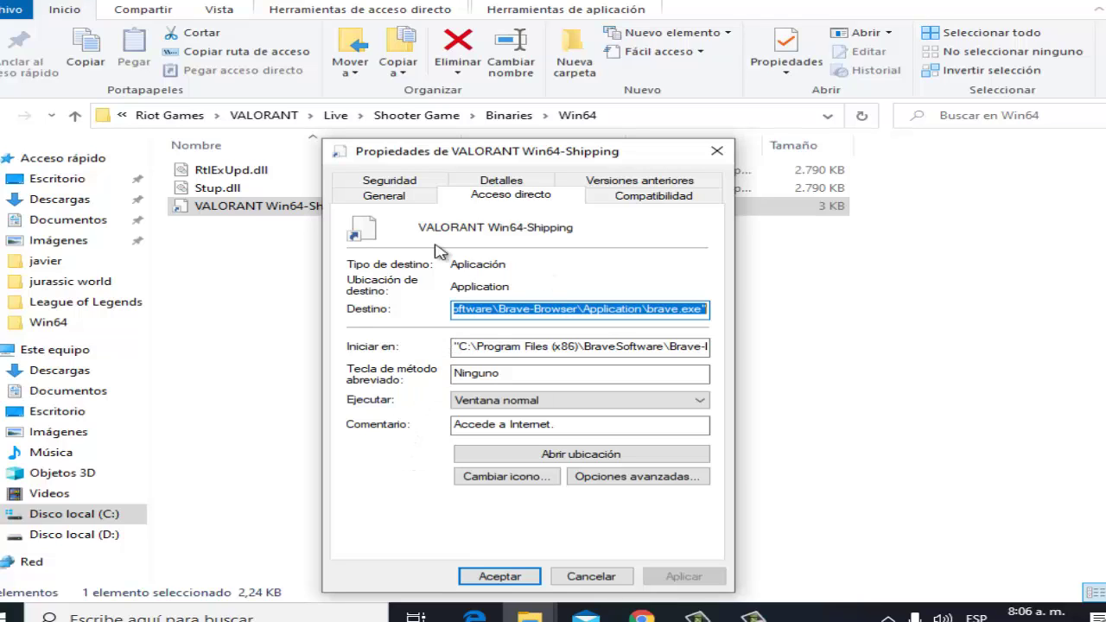
pyautogui.click(646, 202)
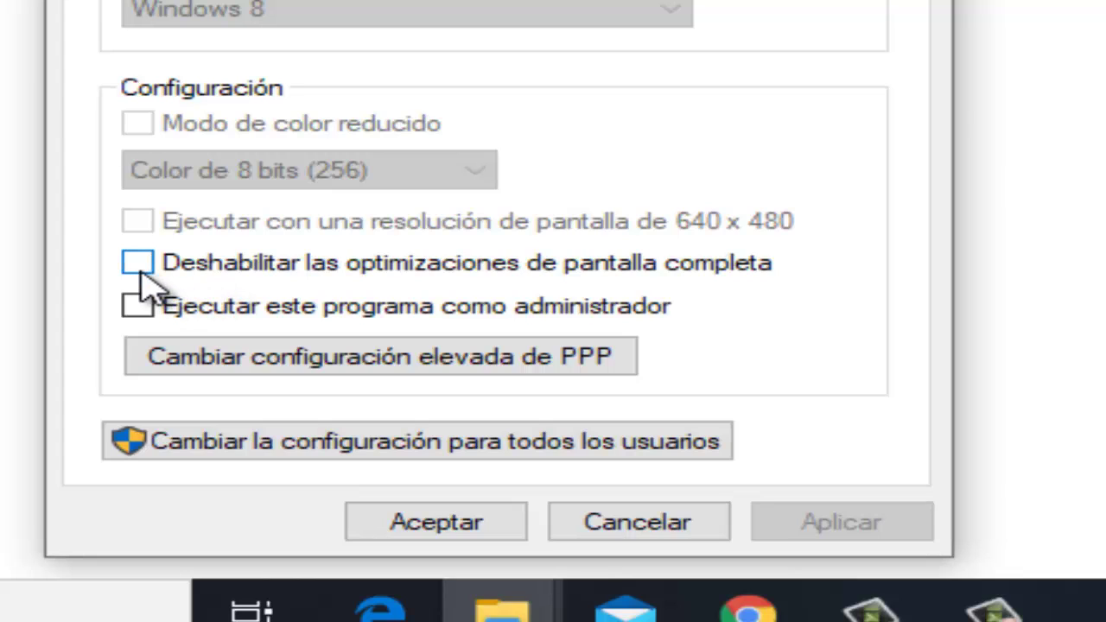
pyautogui.click(138, 265)
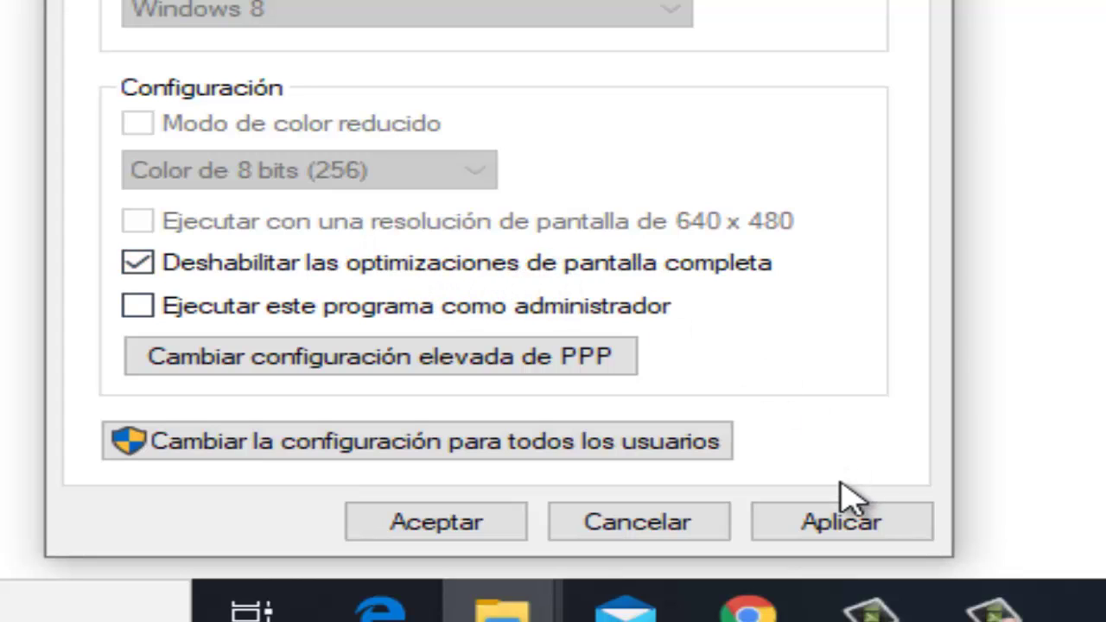
pyautogui.click(843, 524)
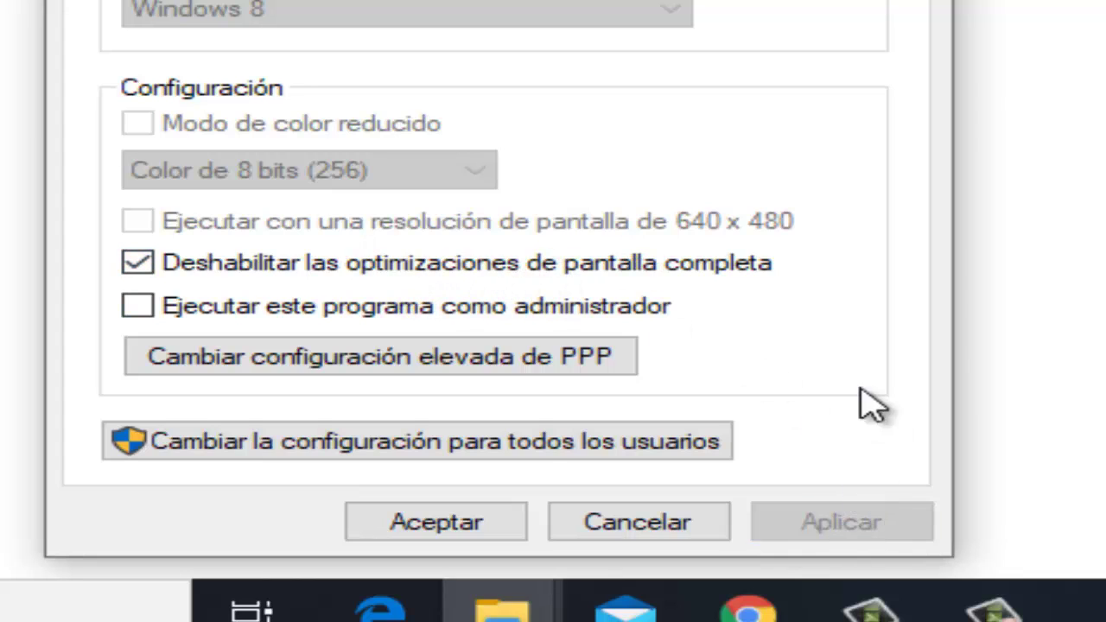
pyautogui.click(467, 523)
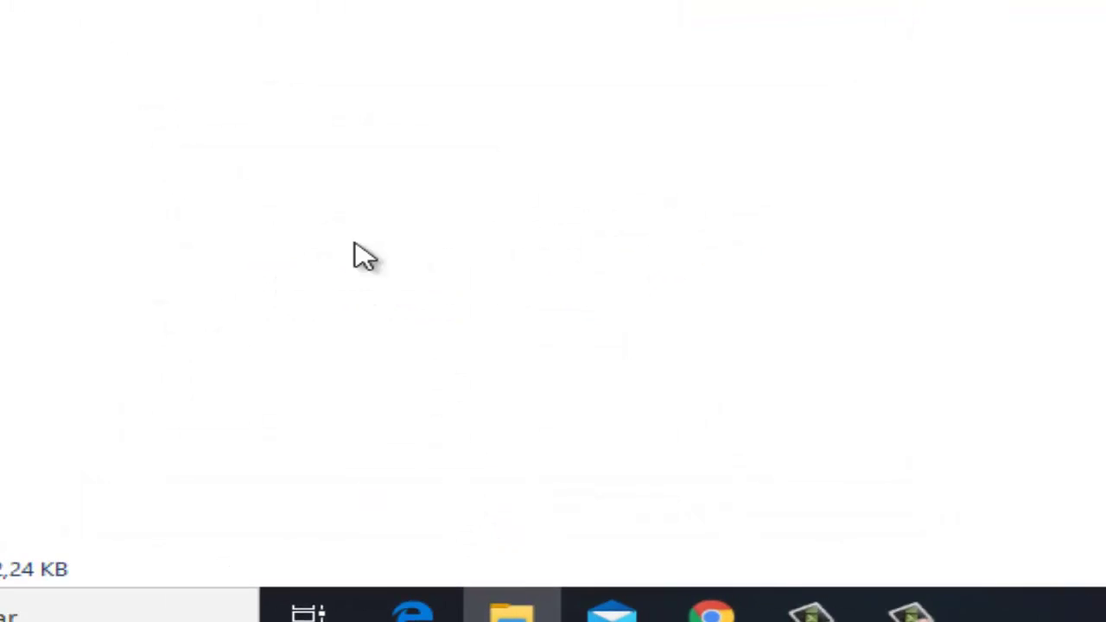
pyautogui.click(1084, 17)
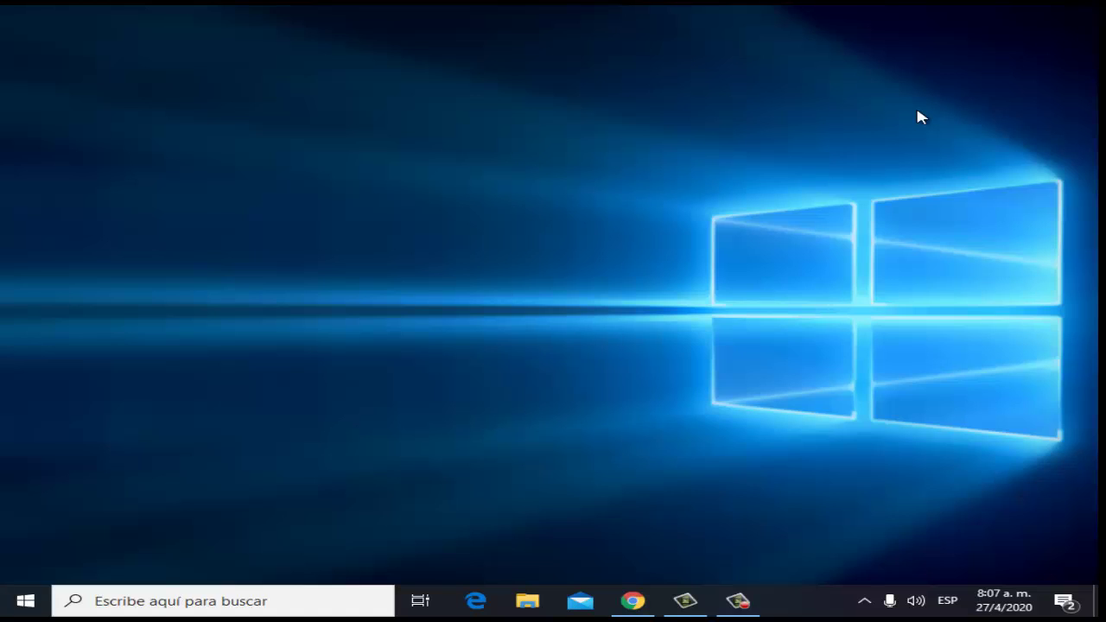
# Search Windows for cmd and run the Command Prompt as administrator.
pyautogui.click(126, 610)
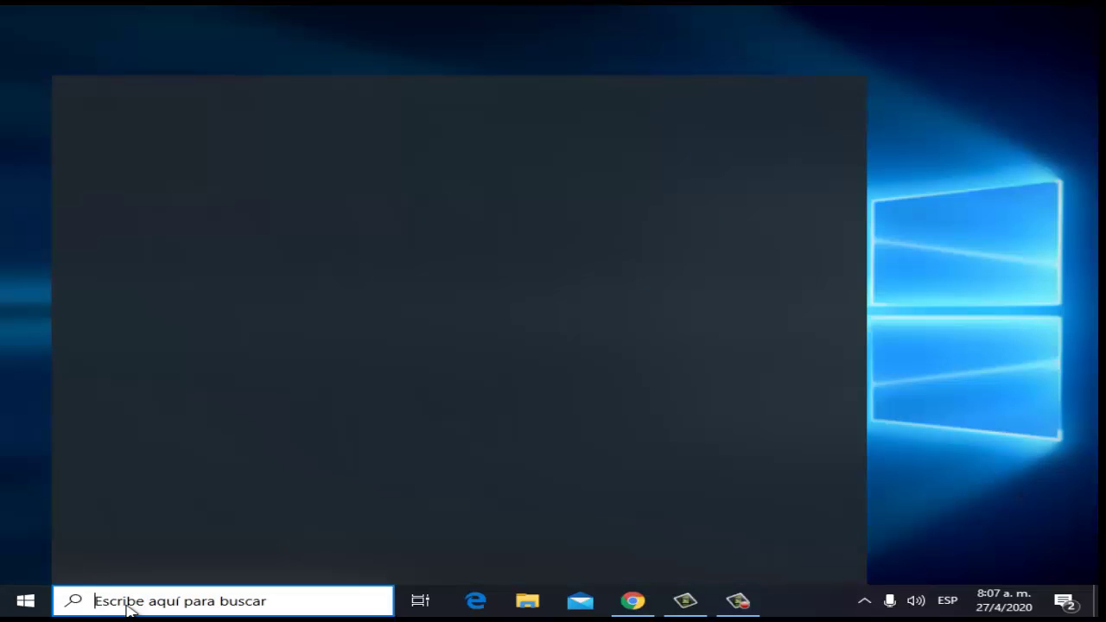
pyautogui.write('cmd')
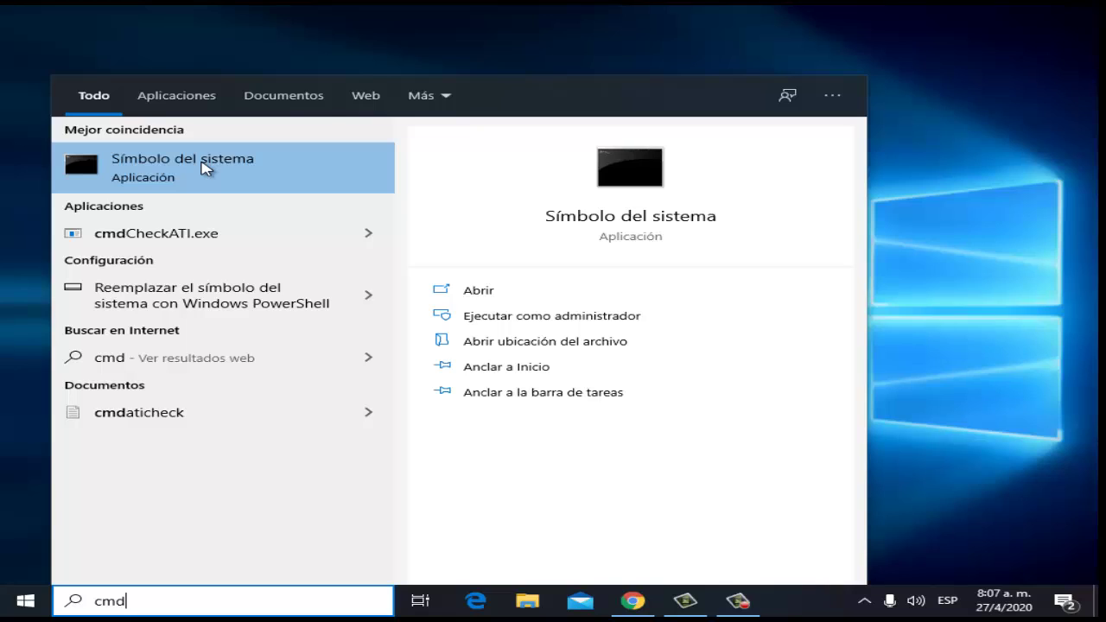
pyautogui.rightClick(205, 169)
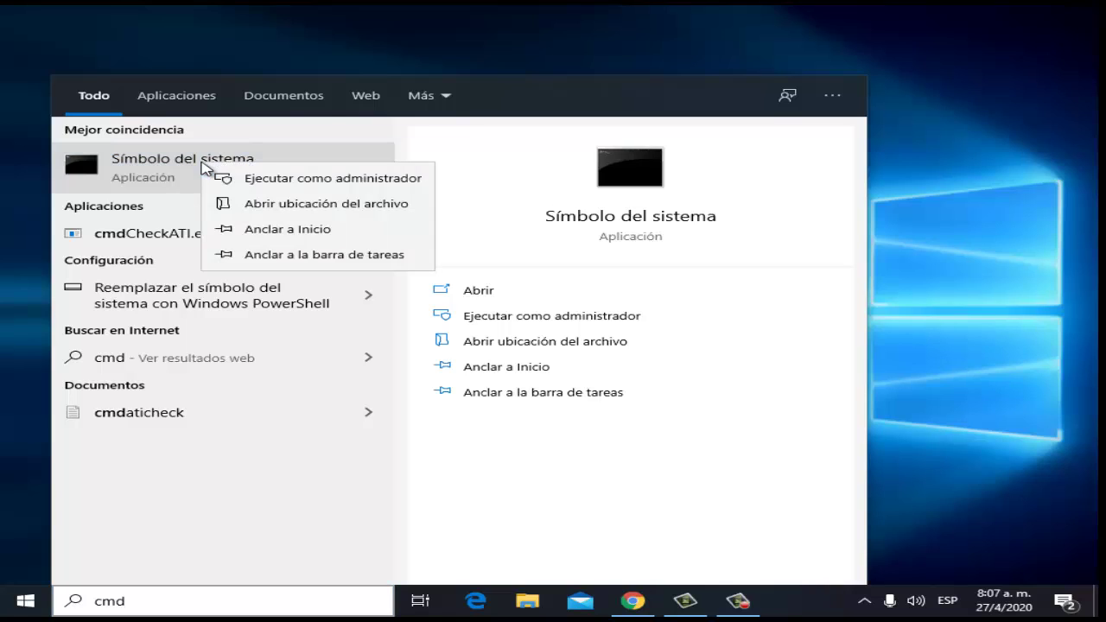
pyautogui.click(426, 180)
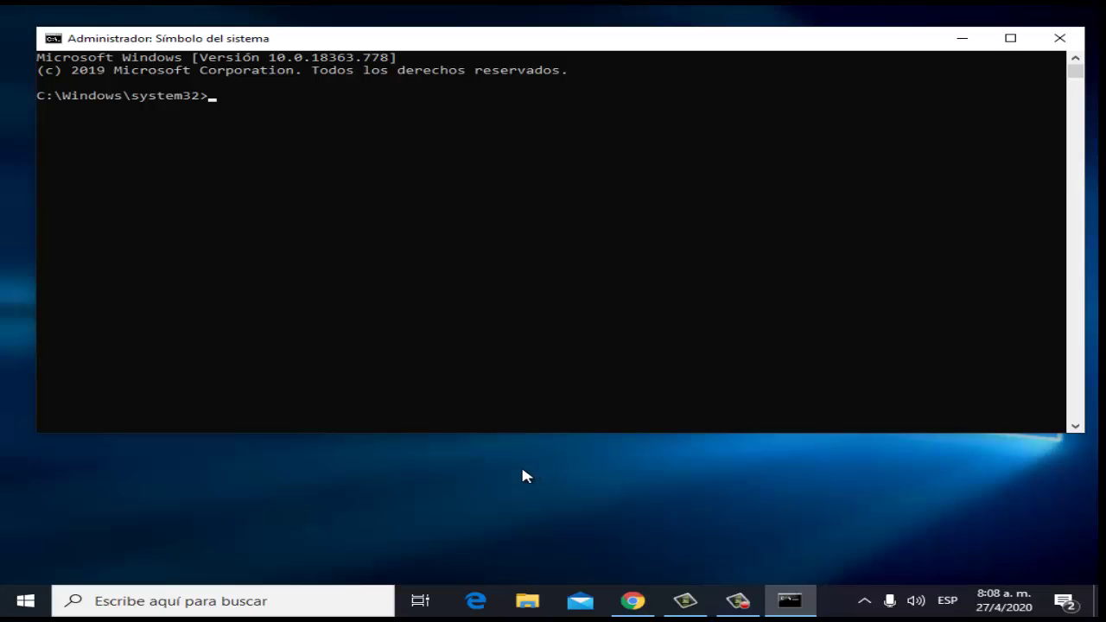
# Paste the command bcdedit.exe-set TESTSIGNING OFF at the administrator prompt and erase it.
pyautogui.rightClick(422, 42)
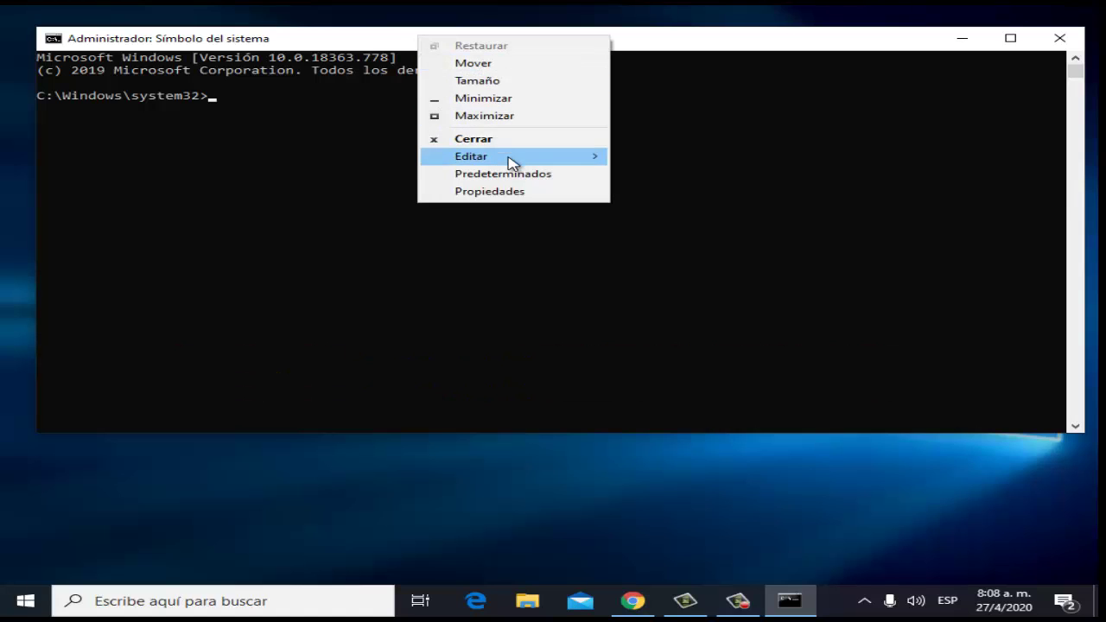
pyautogui.moveTo(508, 156)
pyautogui.click(743, 192)
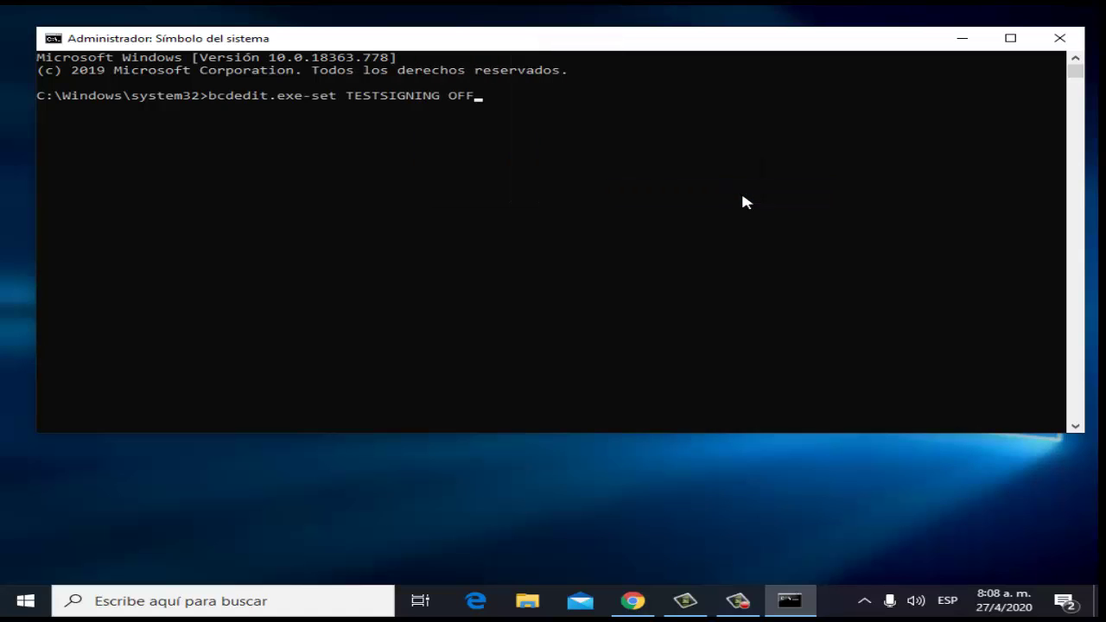
pyautogui.press('BackSpace')
pyautogui.press('BackSpace')
pyautogui.press('BackSpace')
pyautogui.press('BackSpace')
pyautogui.press('BackSpace')
pyautogui.press('BackSpace')
pyautogui.press('BackSpace')
pyautogui.press('BackSpace')
pyautogui.press('BackSpace')
pyautogui.press('BackSpace')
pyautogui.press('BackSpace')
pyautogui.press('BackSpace')
pyautogui.press('BackSpace')
pyautogui.press('BackSpace')
pyautogui.press('BackSpace')
pyautogui.press('BackSpace')
pyautogui.press('BackSpace')
pyautogui.press('BackSpace')
pyautogui.press('BackSpace')
pyautogui.press('BackSpace')
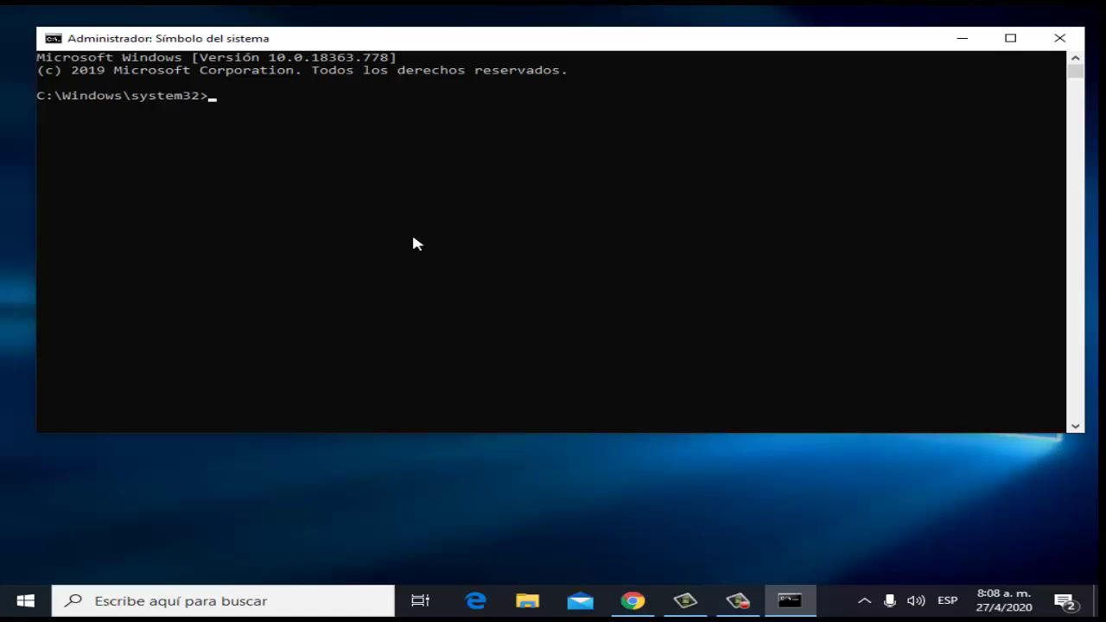
# Close the Command Prompt by running the exit command.
pyautogui.write('exit')
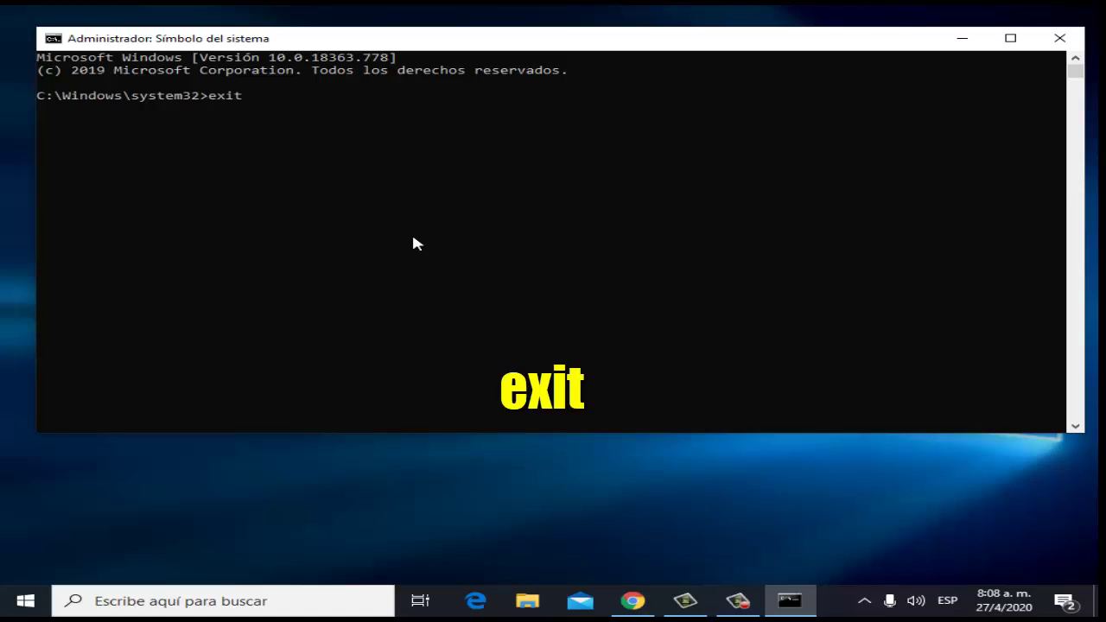
pyautogui.press('Return')
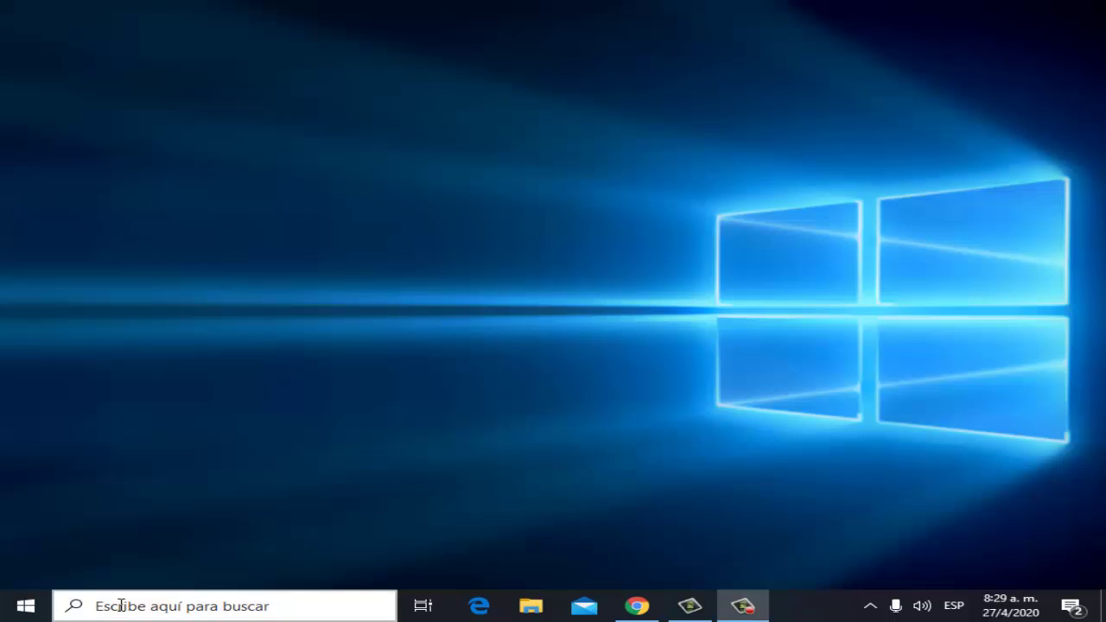
# Search Windows for msconfig and open System Configuration.
pyautogui.click(121, 605)
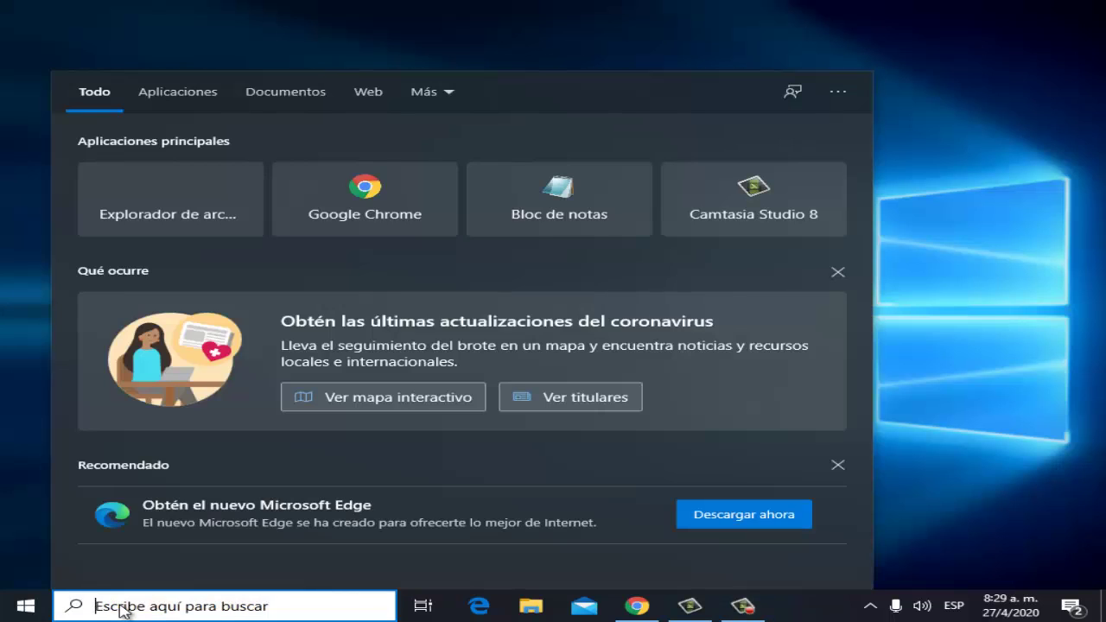
pyautogui.write('m')
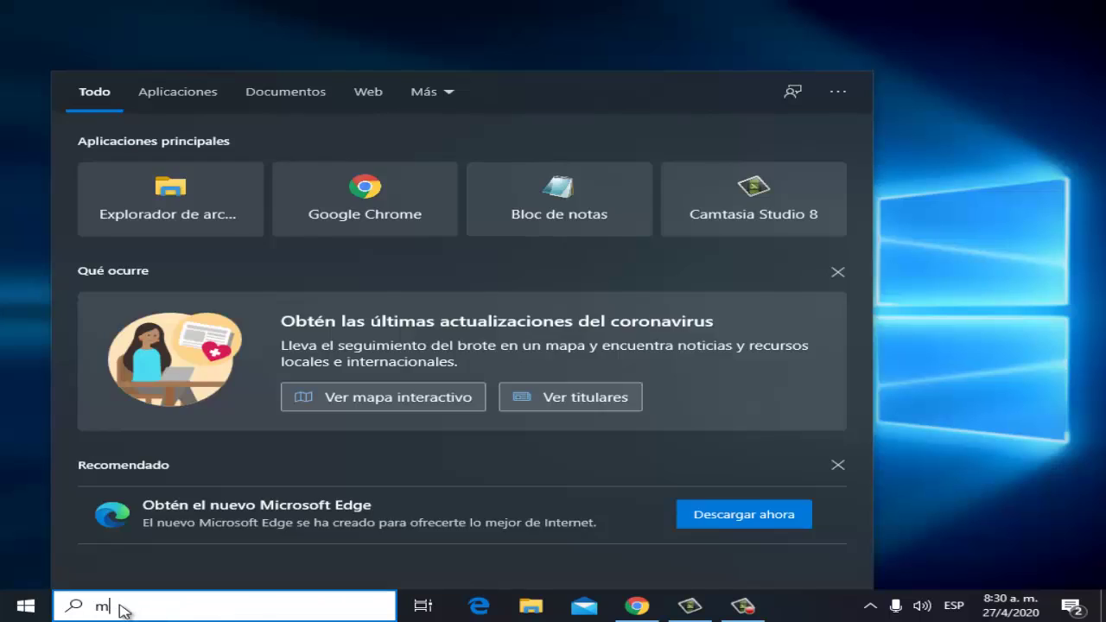
pyautogui.write('sconfig')
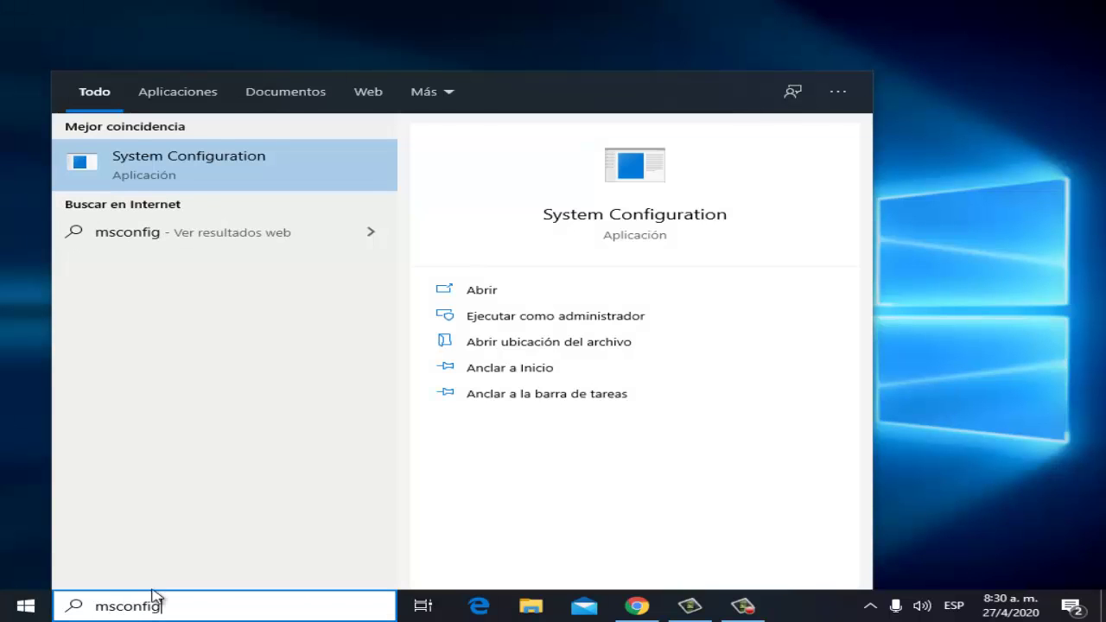
pyautogui.click(226, 184)
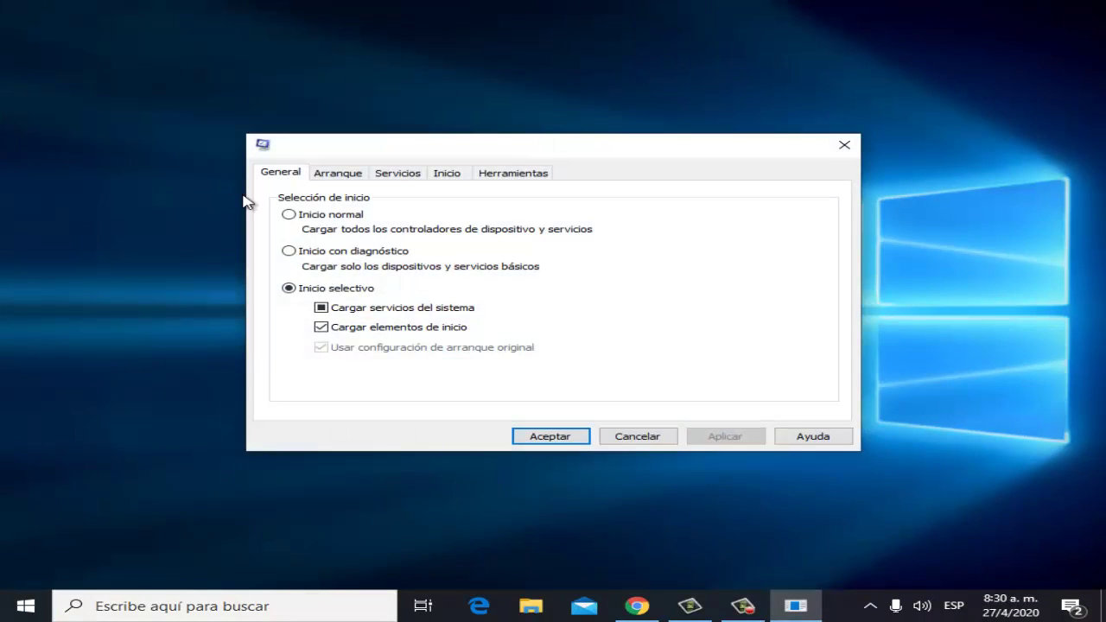
# Examine the services list using the option that hides all Microsoft services, and close System Configuration.
pyautogui.click(397, 177)
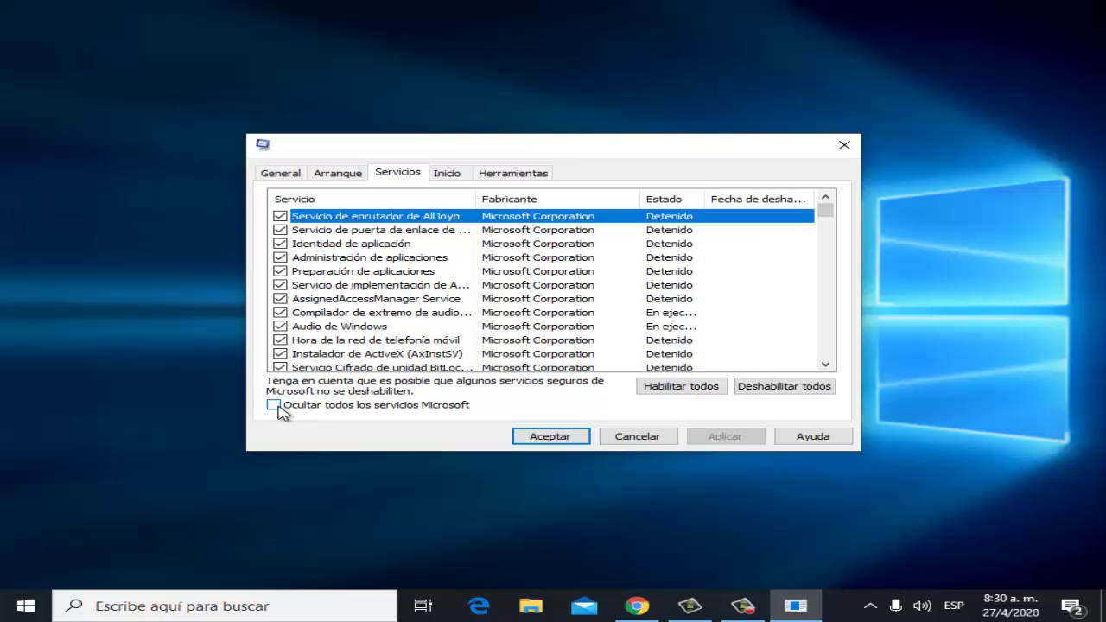
pyautogui.click(274, 405)
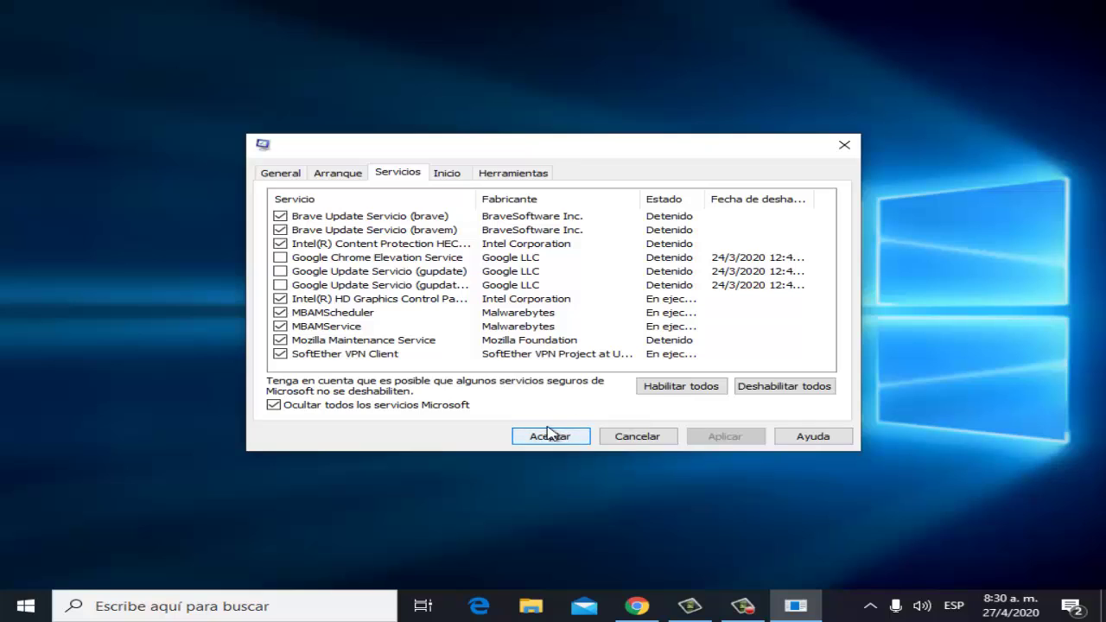
pyautogui.click(278, 405)
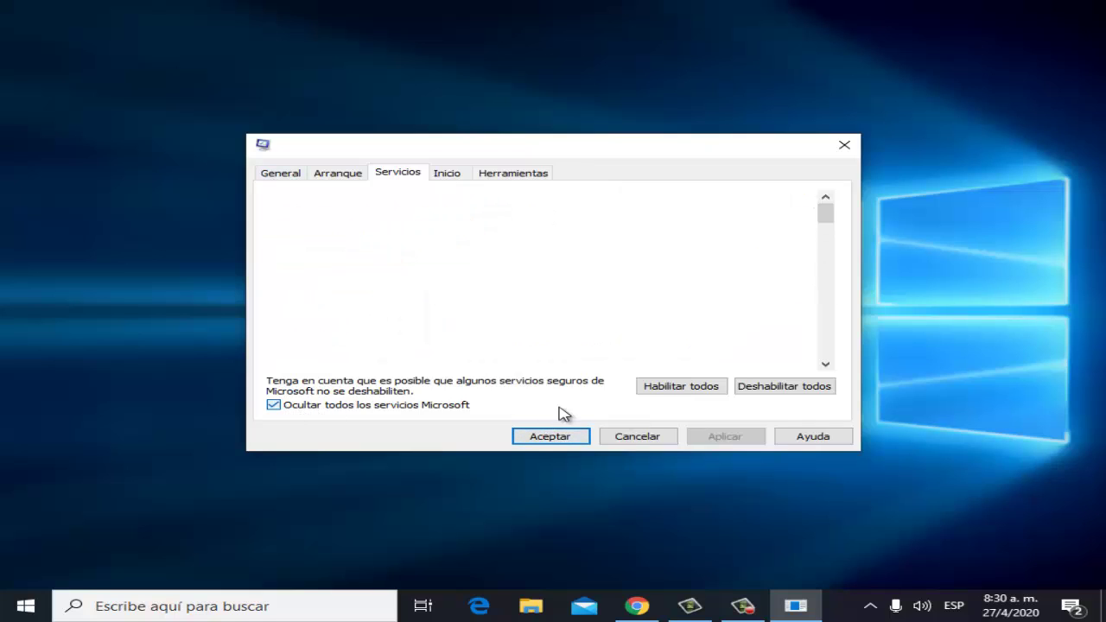
pyautogui.click(844, 143)
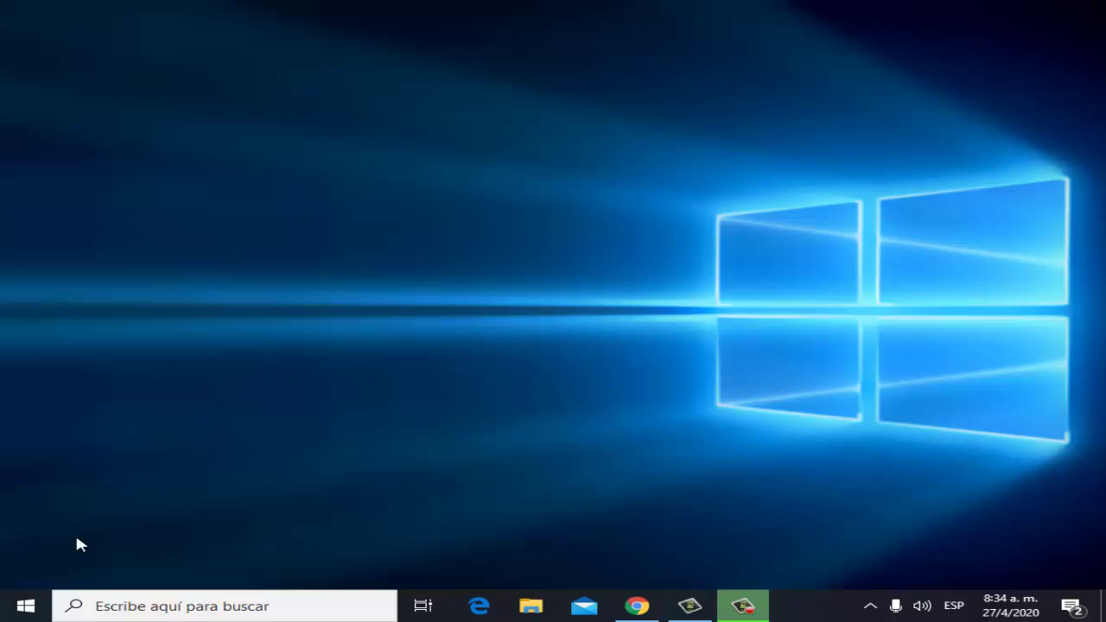
# Open the Recuperación page under Actualización y seguridad in Windows Settings.
pyautogui.click(28, 605)
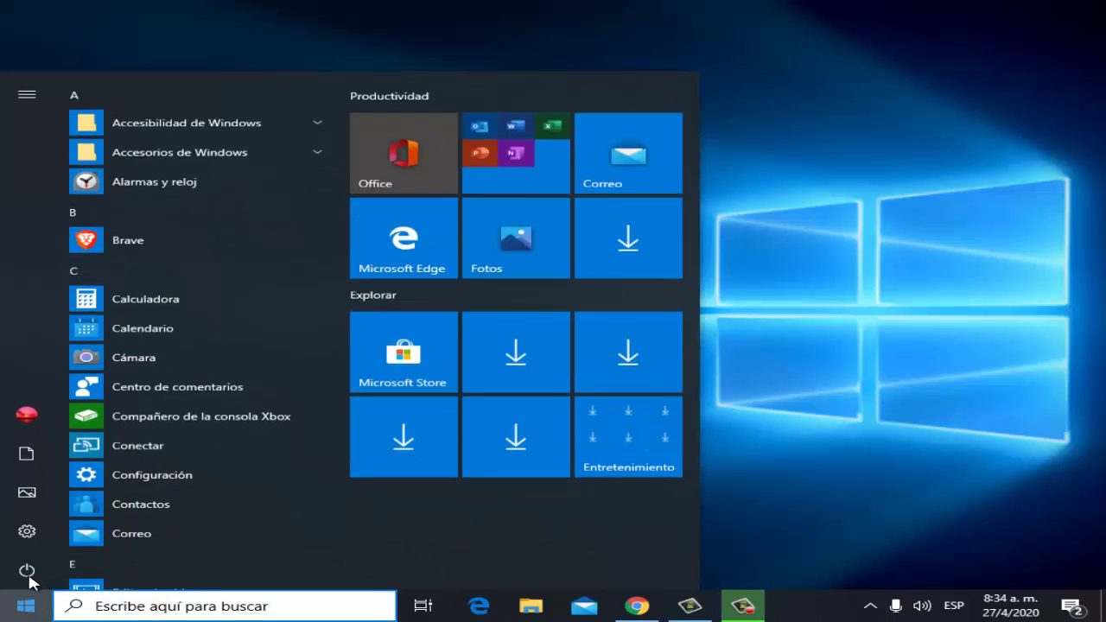
pyautogui.click(26, 531)
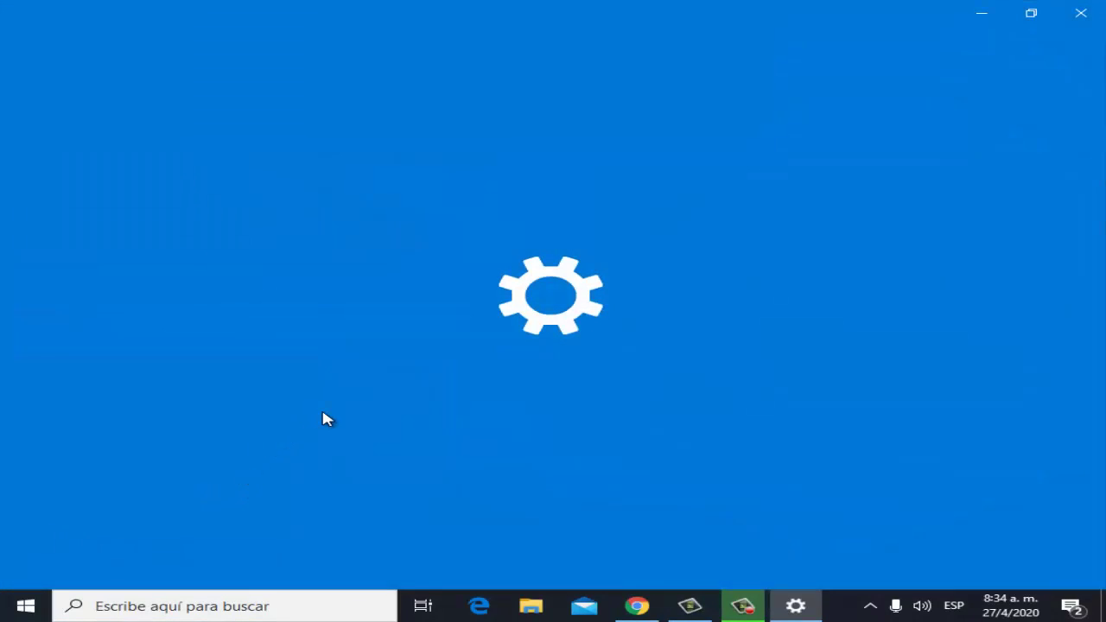
pyautogui.scroll(-2, 346, 444)
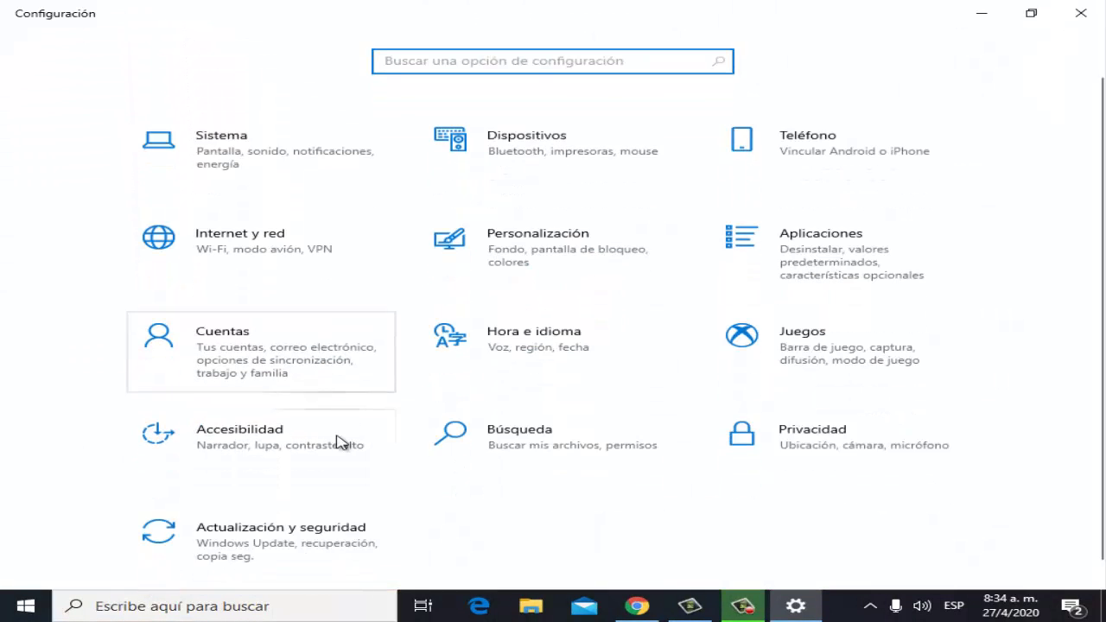
pyautogui.click(294, 526)
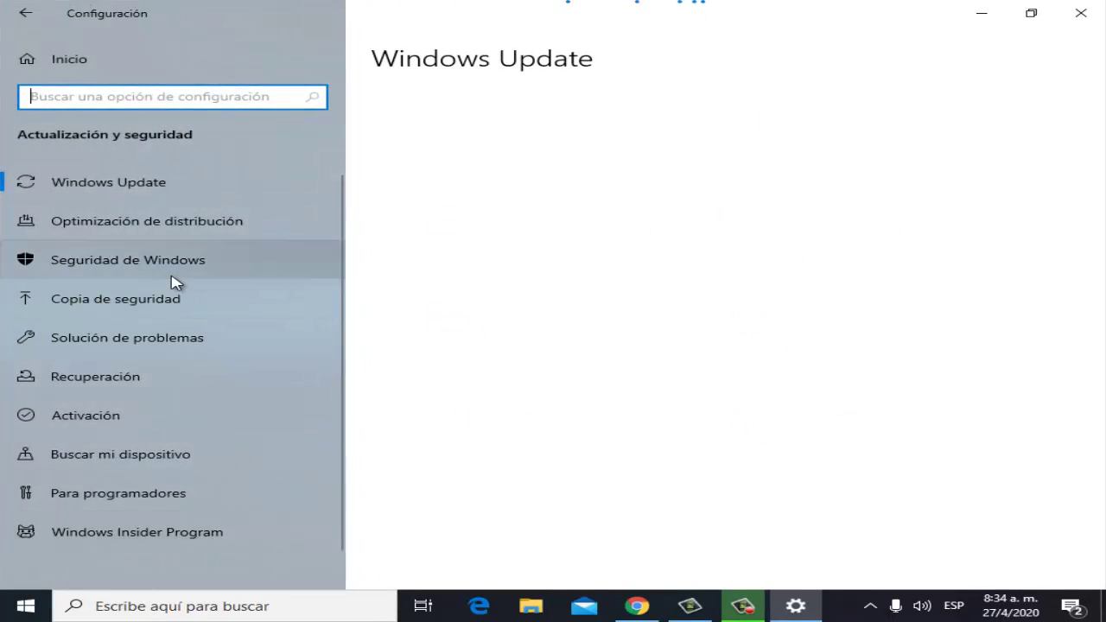
pyautogui.click(158, 386)
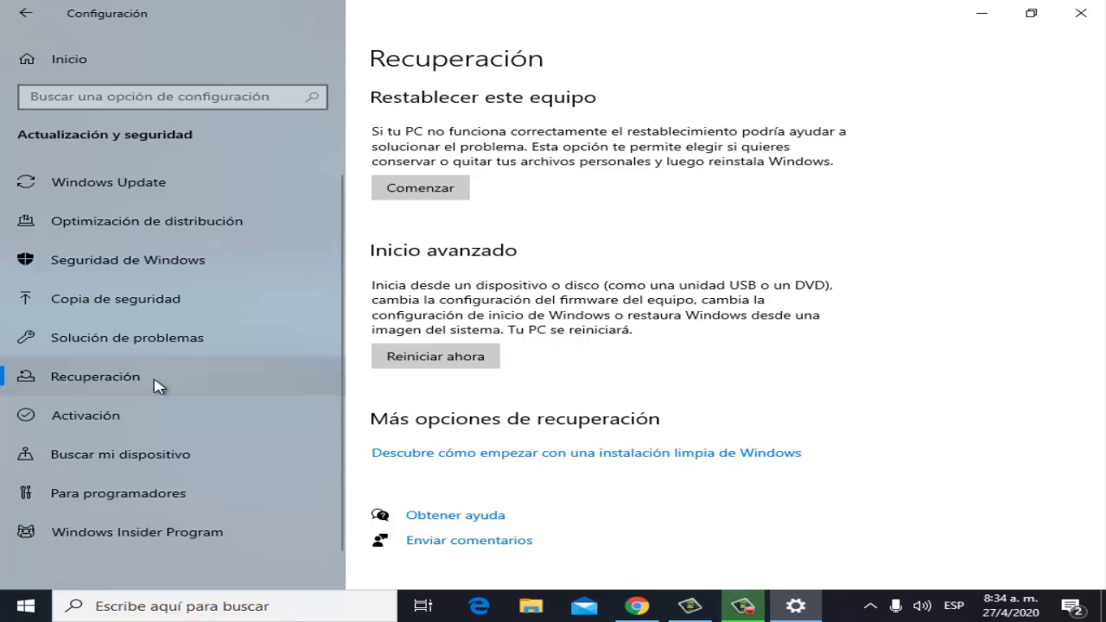